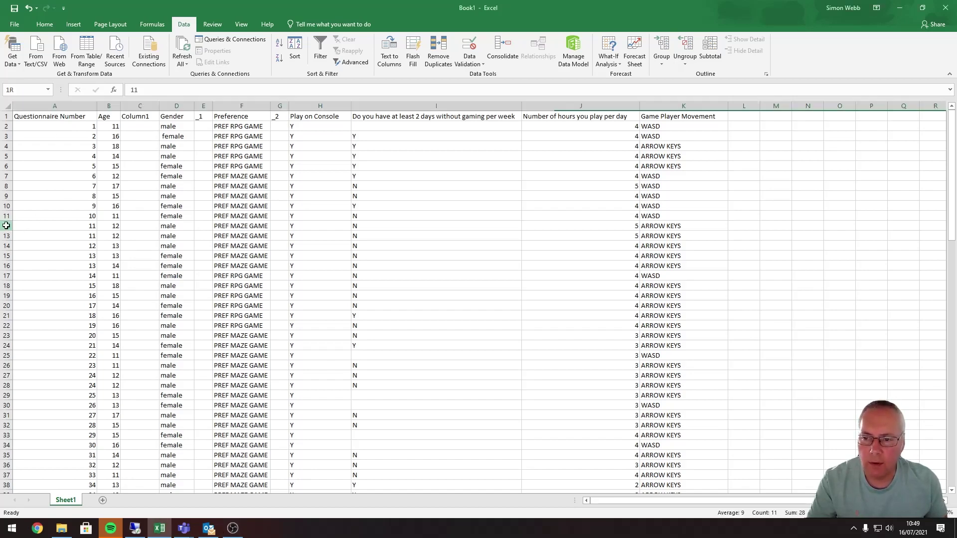
- Highlight rows 12–13 (questionnaire 11) and rows 15–16 (questionnaire 13) as duplicate pairs
drag(8, 227, 7, 236)
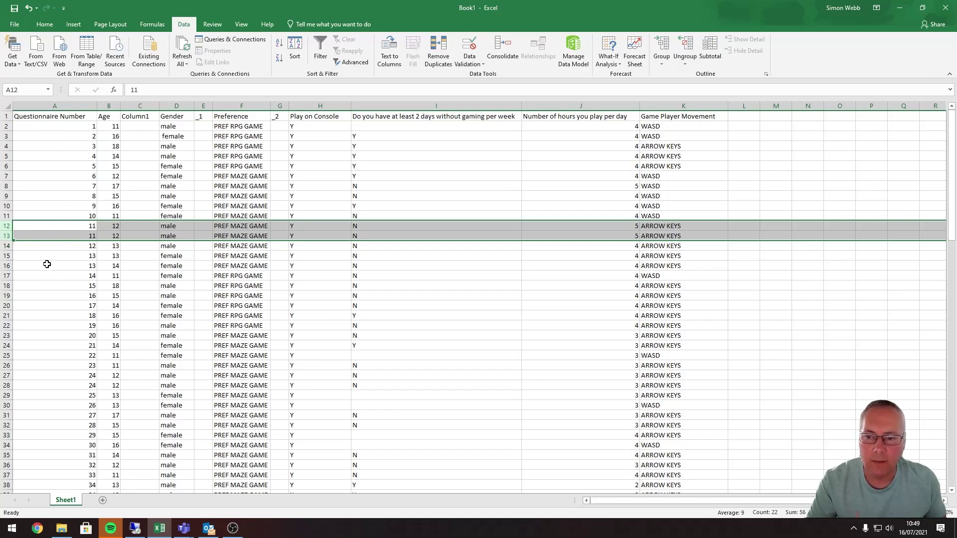
drag(6, 256, 6, 266)
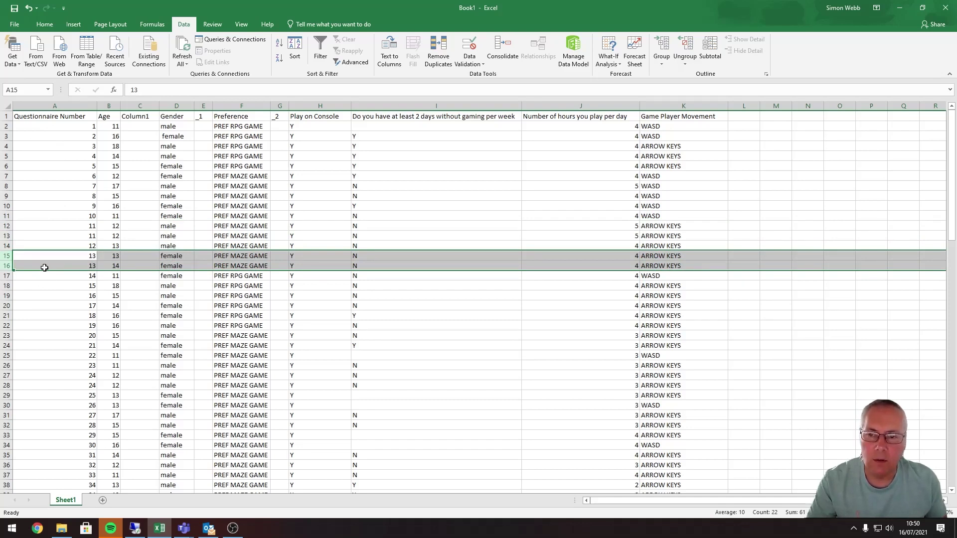
- Select the questionnaire numbers in column A from A2 down to row 108 on the Home tab
click(45, 24)
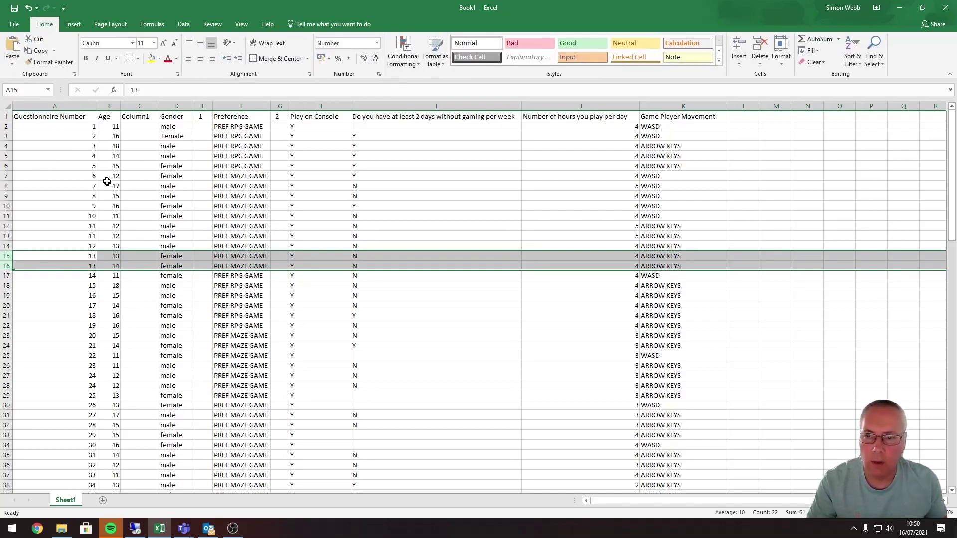
mouse_move(63, 126)
mouse_down()
mouse_move(37, 530)
mouse_move(66, 483)
mouse_up()
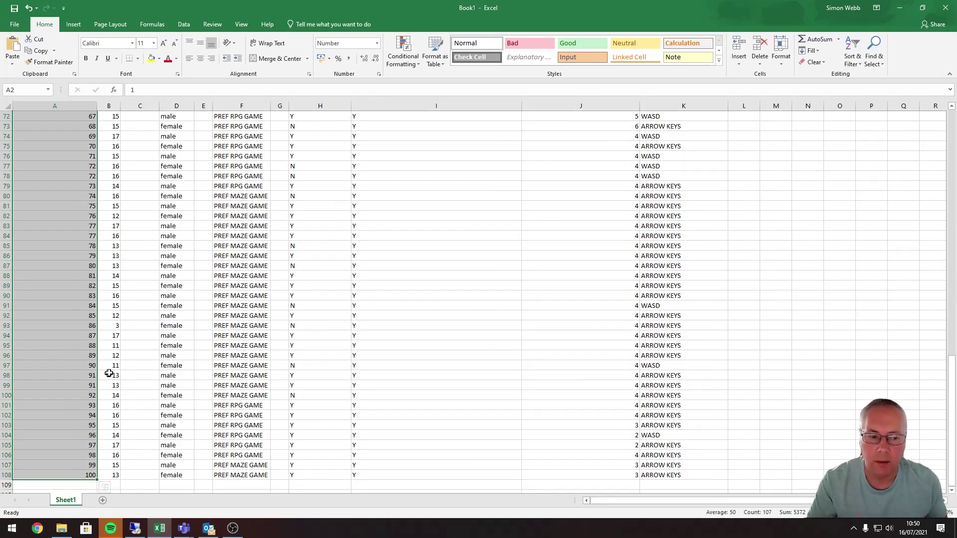
scroll(200, 306, up, 19)
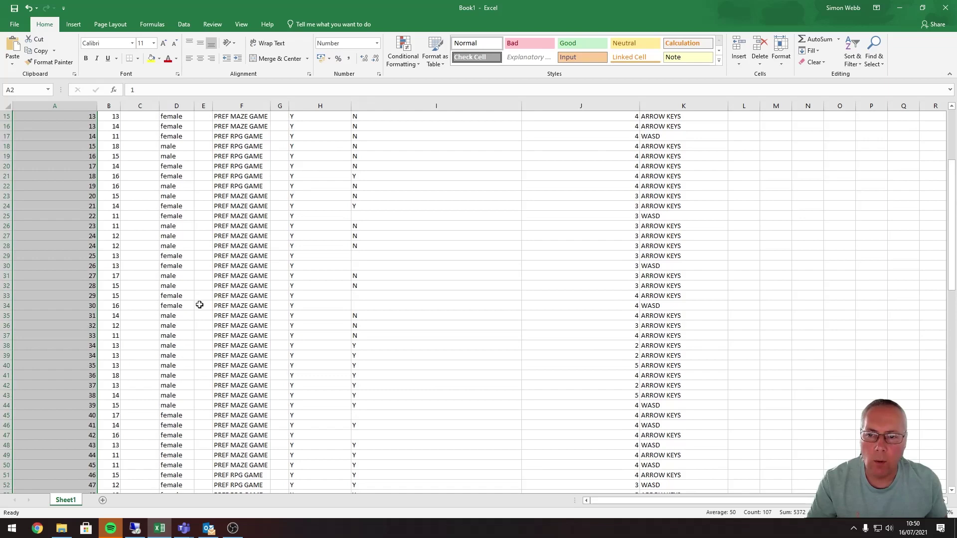
scroll(200, 305, up, 5)
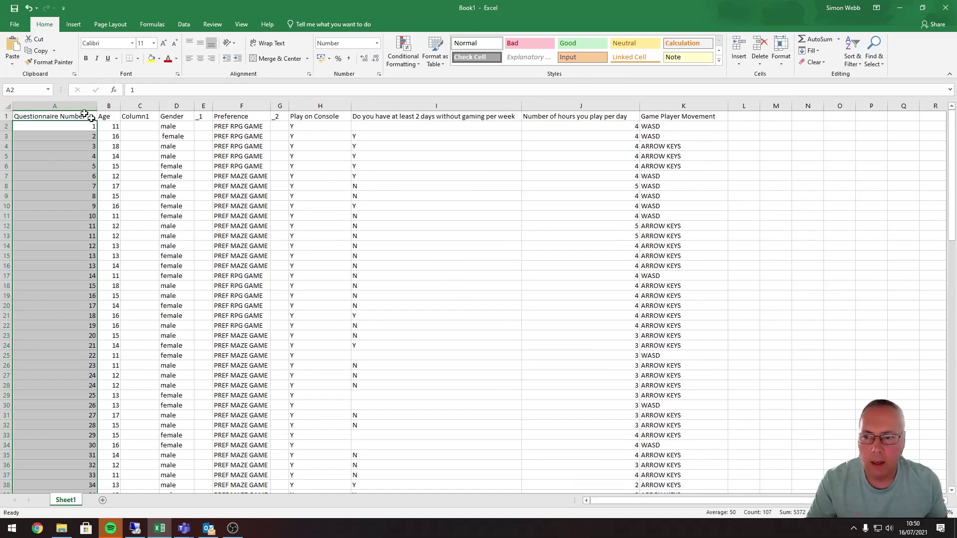
scroll(143, 145, down, 12)
scroll(399, 239, down, 8)
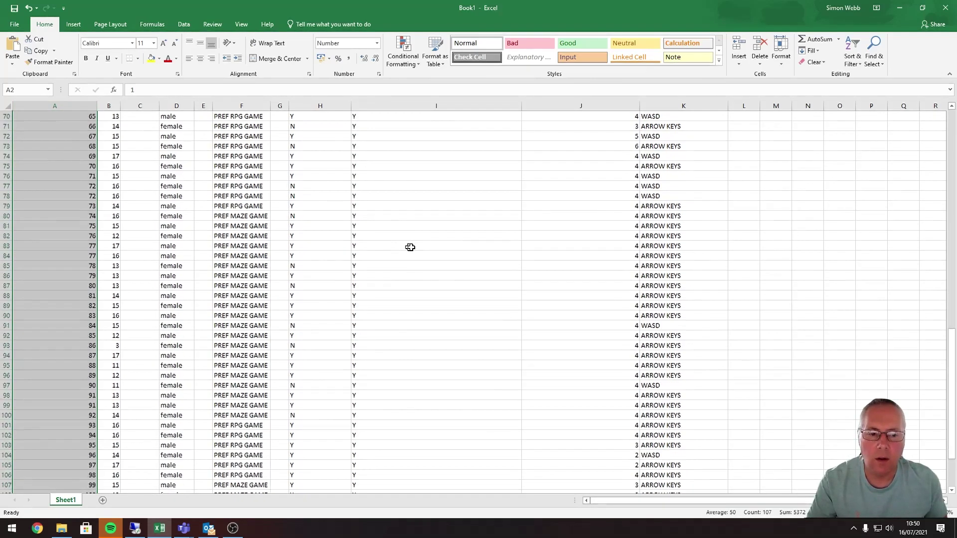
scroll(479, 272, down, 8)
mouse_move(680, 348)
mouse_down()
mouse_move(3, 33)
mouse_move(26, 122)
mouse_up()
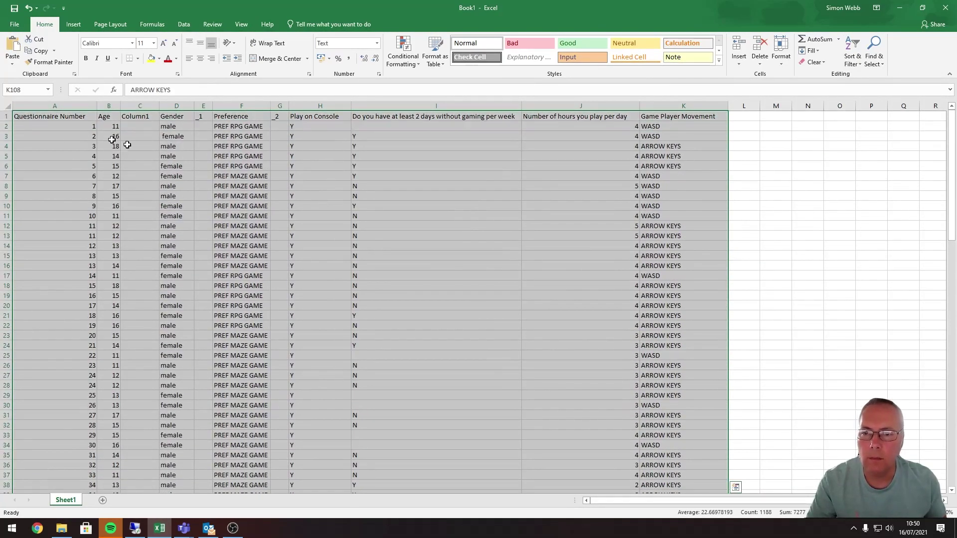
- Open Remove Duplicates from the Data tab for the selected A1:K108 table
click(184, 24)
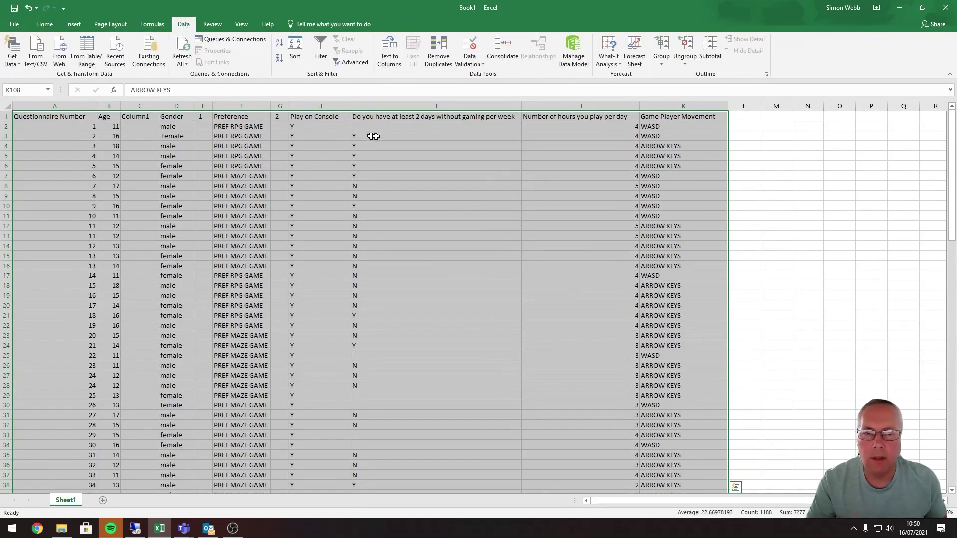
click(440, 59)
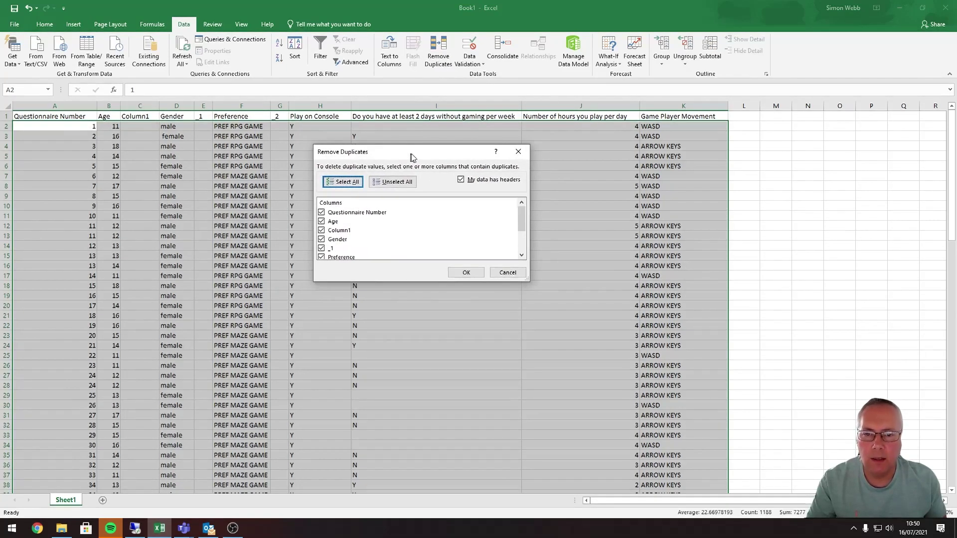
- Remove duplicates using only the Questionnaire Number column, deleting 7 repeated rows
drag(381, 158, 425, 156)
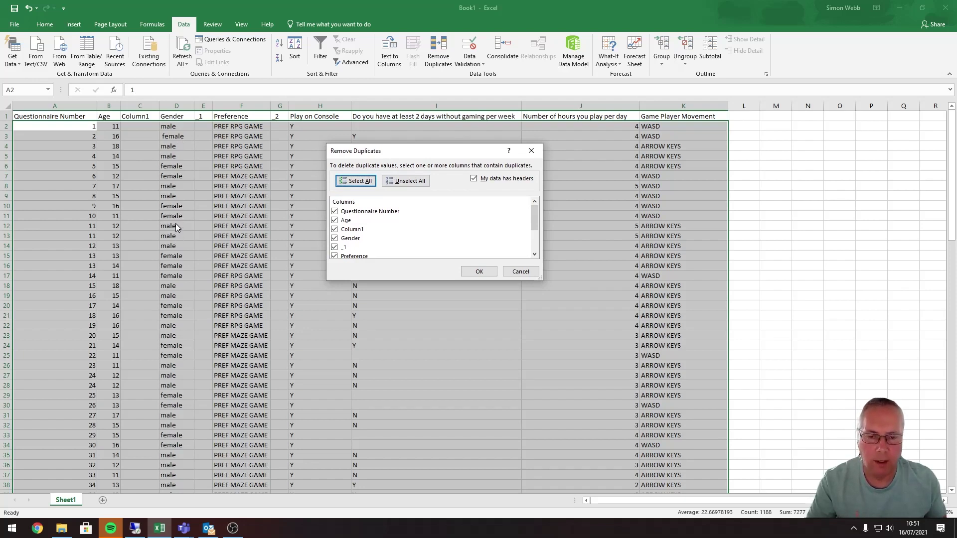
click(411, 182)
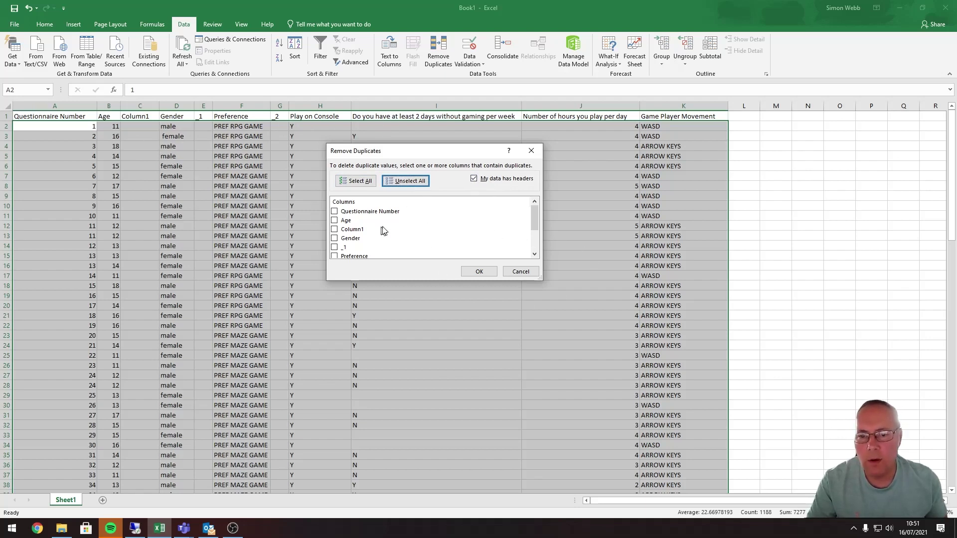
click(335, 212)
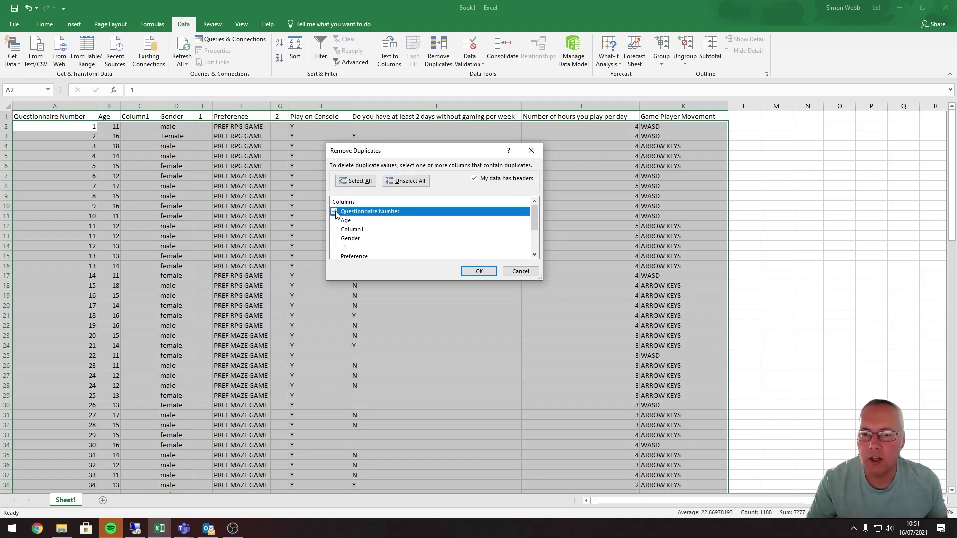
click(481, 273)
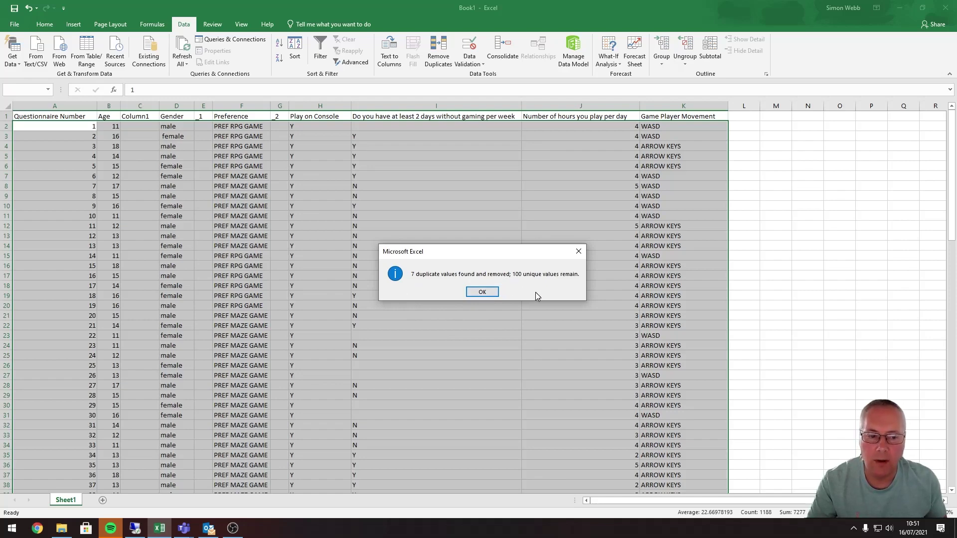
- Dismiss the 7-duplicates-removed message and clear the table selection
click(483, 292)
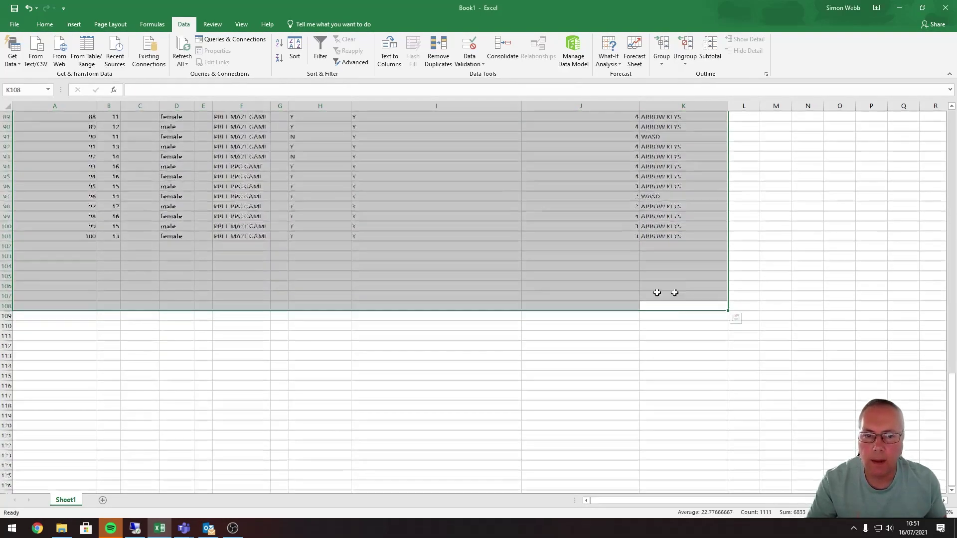
scroll(807, 305, up, 10)
scroll(808, 304, up, 10)
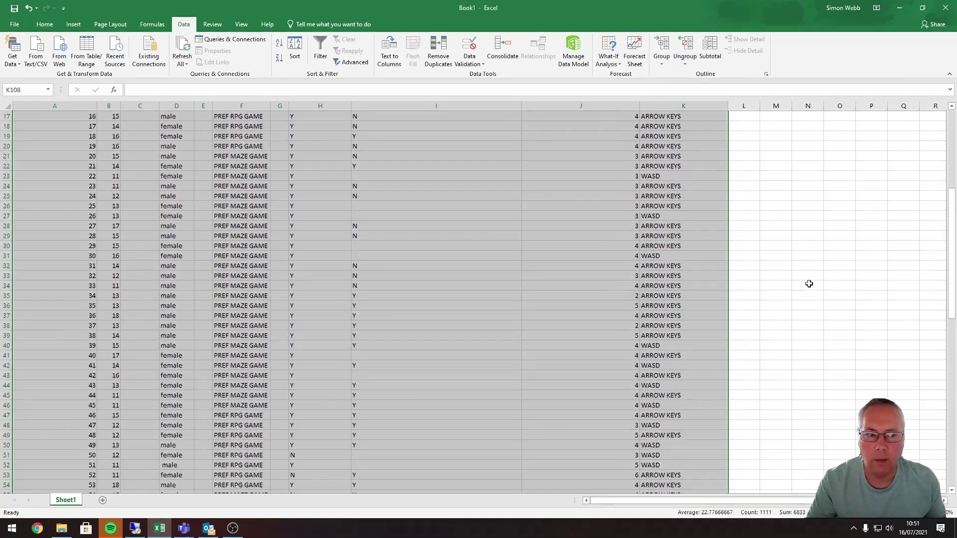
click(808, 265)
mouse_move(72, 127)
mouse_down()
mouse_move(61, 524)
mouse_move(74, 476)
mouse_up()
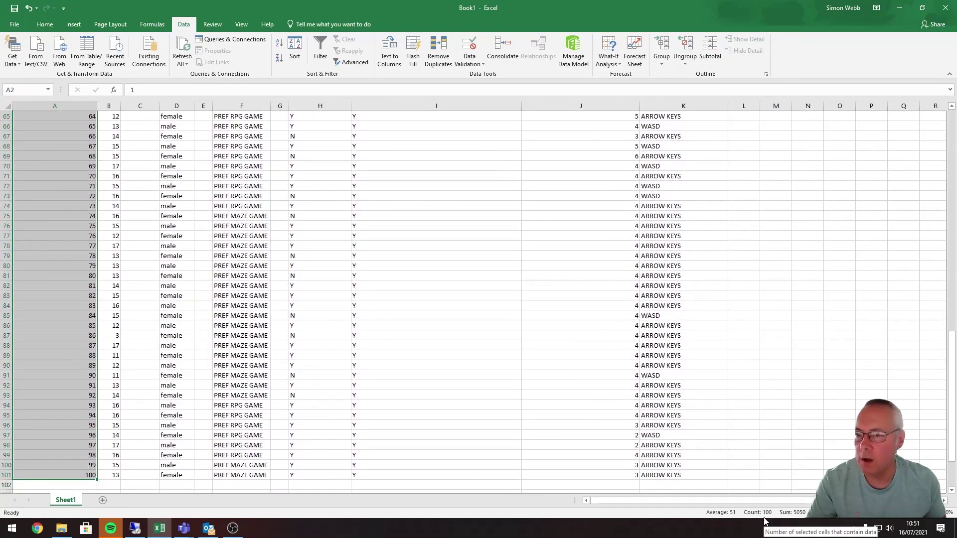
scroll(499, 434, up, 12)
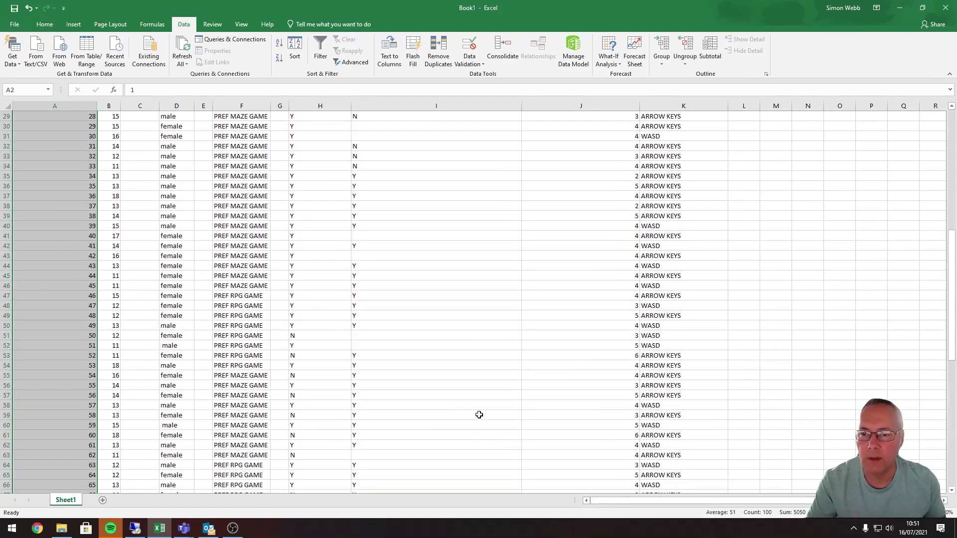
scroll(480, 416, up, 9)
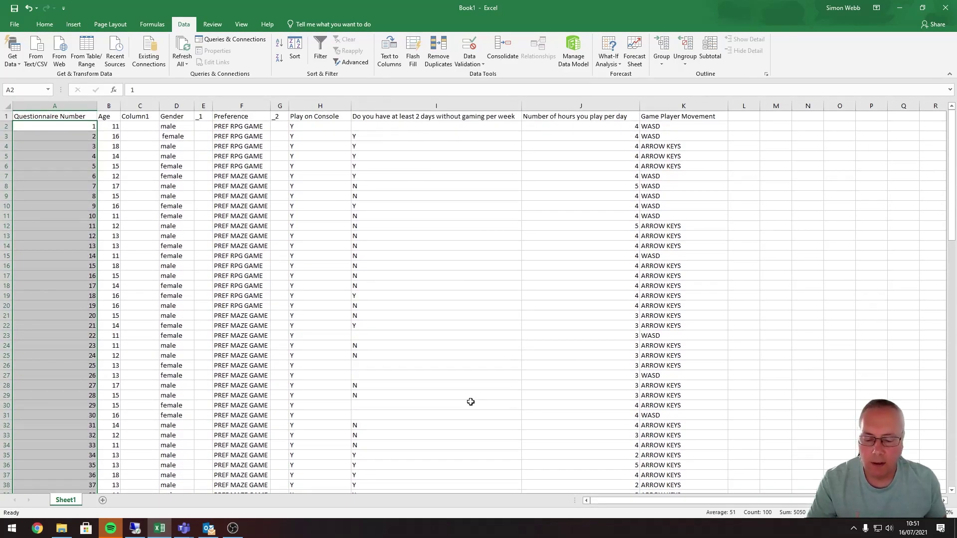